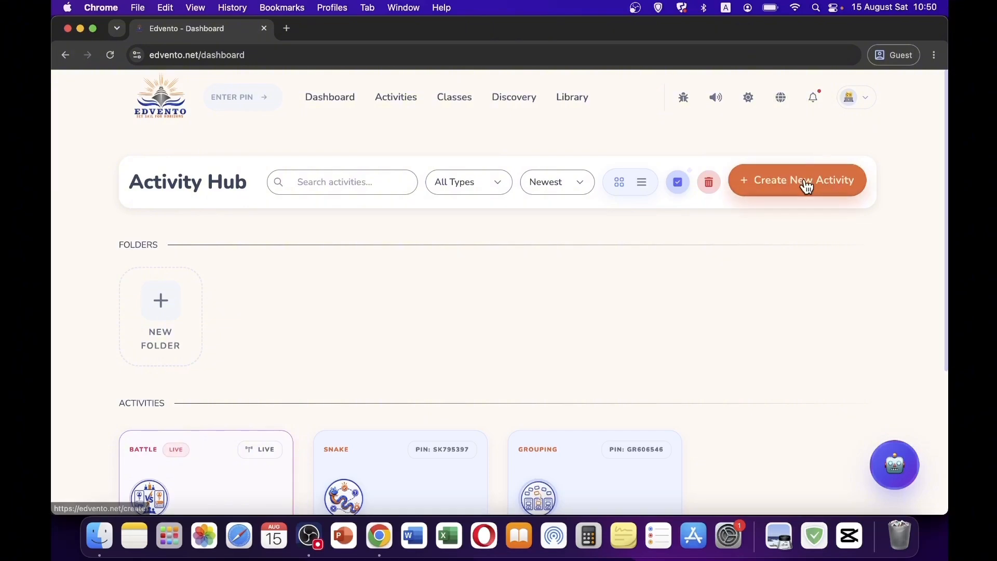
# Start a new activity of the True / False type from the Individual Activities.
pyautogui.click(806, 183)
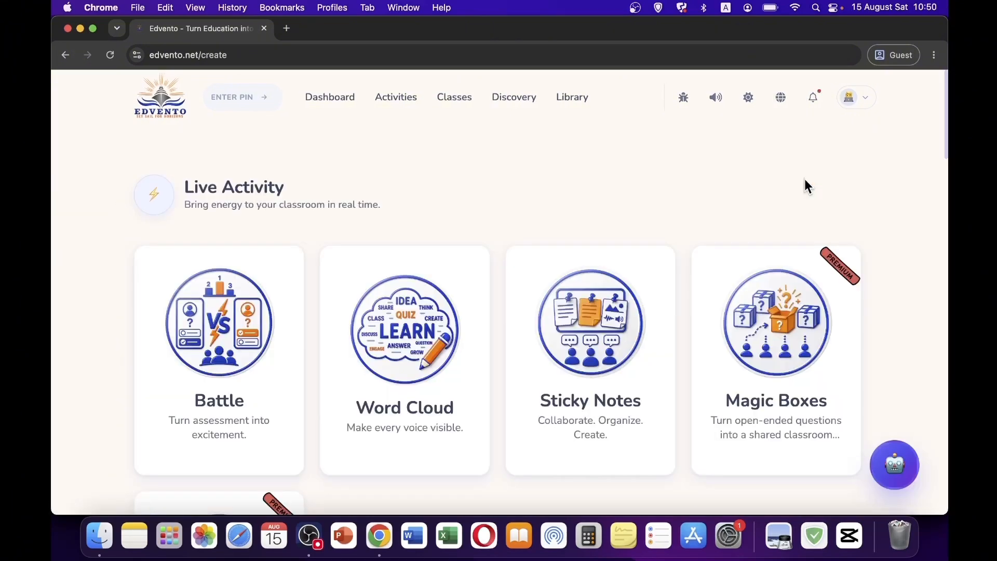
pyautogui.scroll(-10, 812, 177)
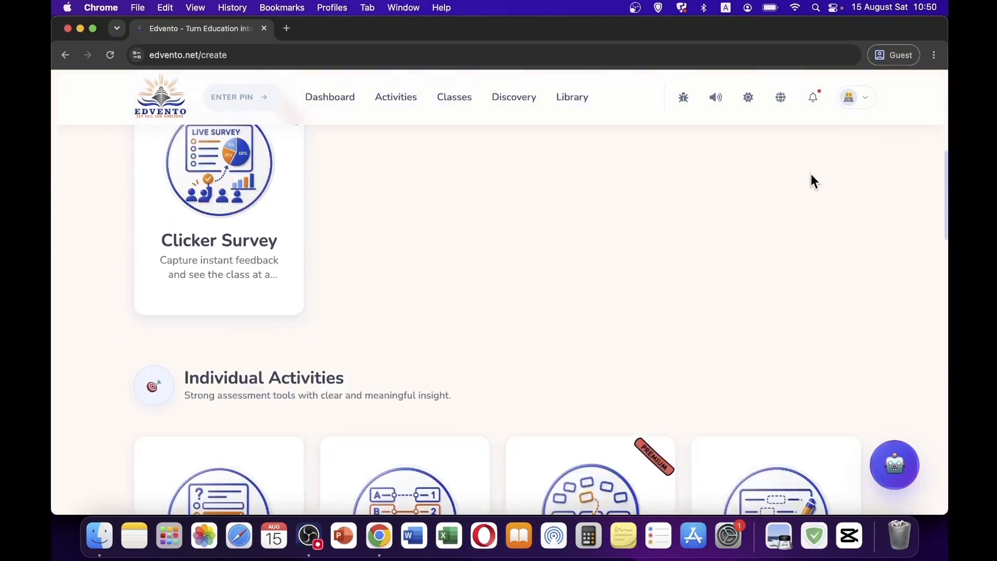
pyautogui.scroll(2, 427, 182)
pyautogui.moveTo(423, 188); pyautogui.dragTo(165, 214)
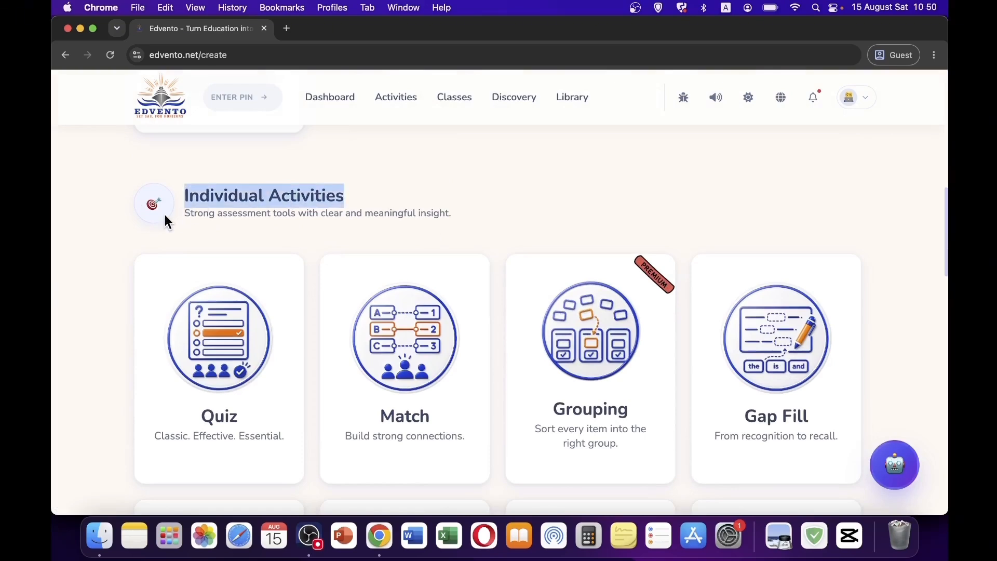
pyautogui.scroll(-5, 579, 216)
pyautogui.scroll(-10, 579, 217)
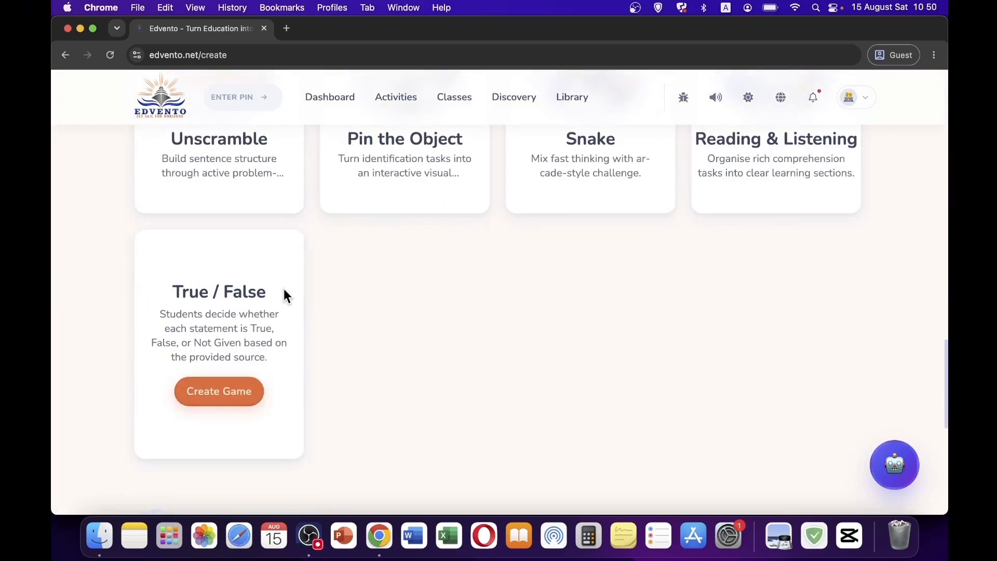
pyautogui.tripleClick(160, 290)
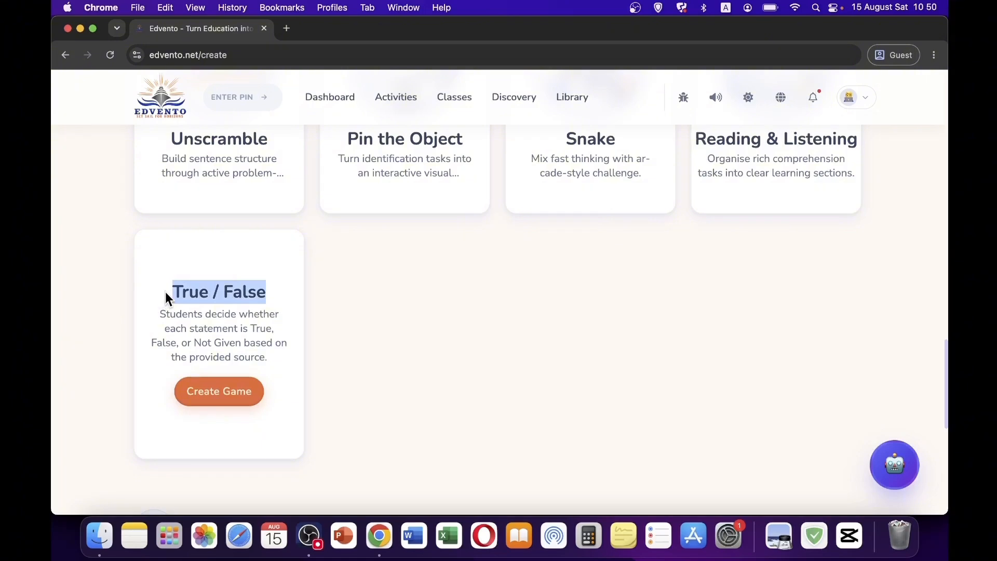
pyautogui.moveTo(264, 359); pyautogui.dragTo(155, 332)
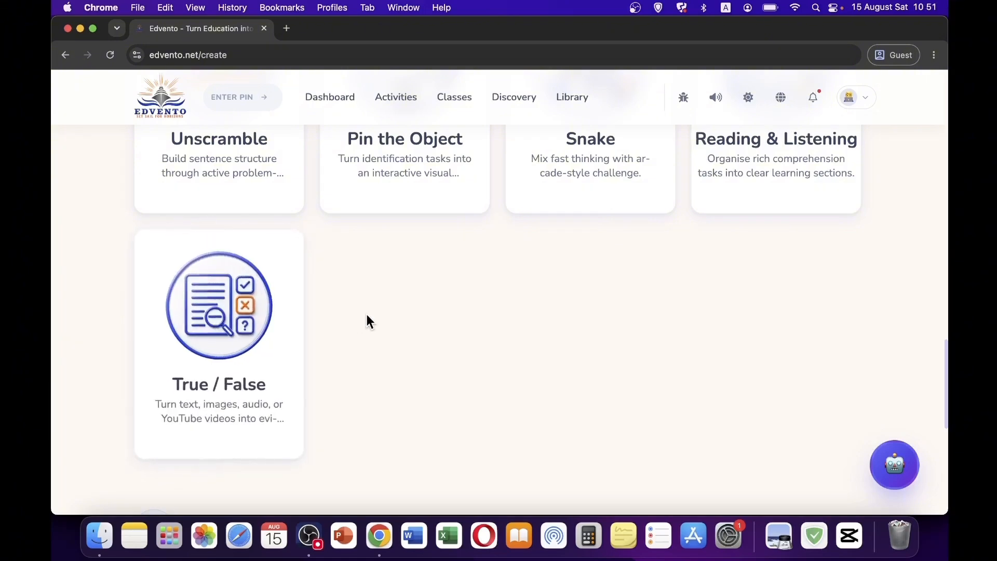
pyautogui.moveTo(202, 321)
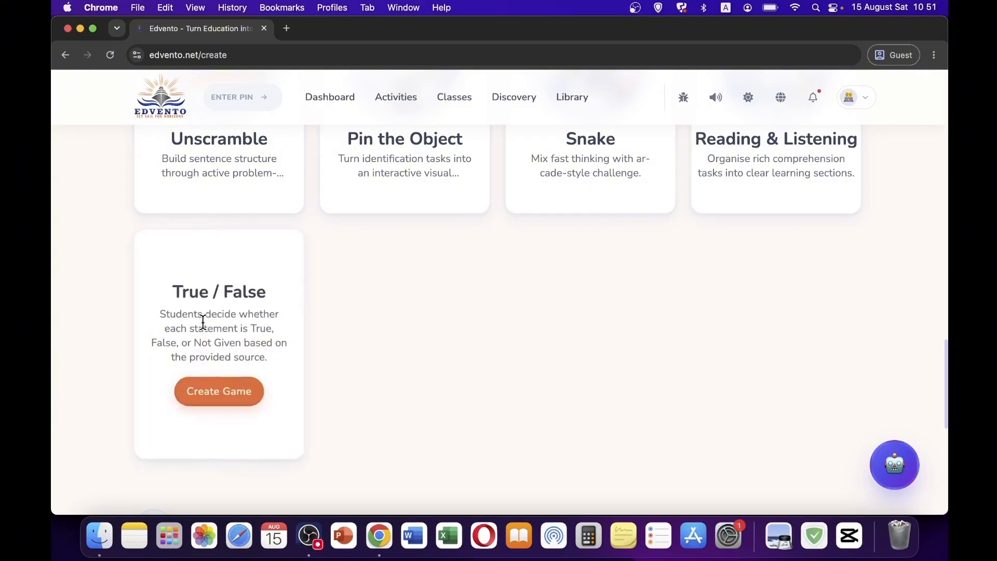
pyautogui.click(223, 400)
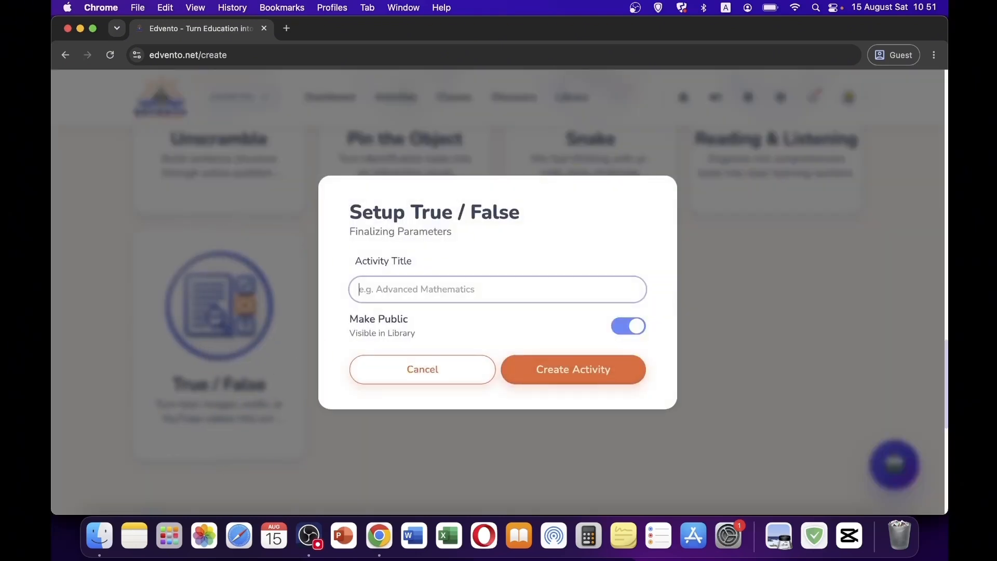
# Title the activity "Diffusion", turn off Make Public and create it.
pyautogui.write('Diffusion')
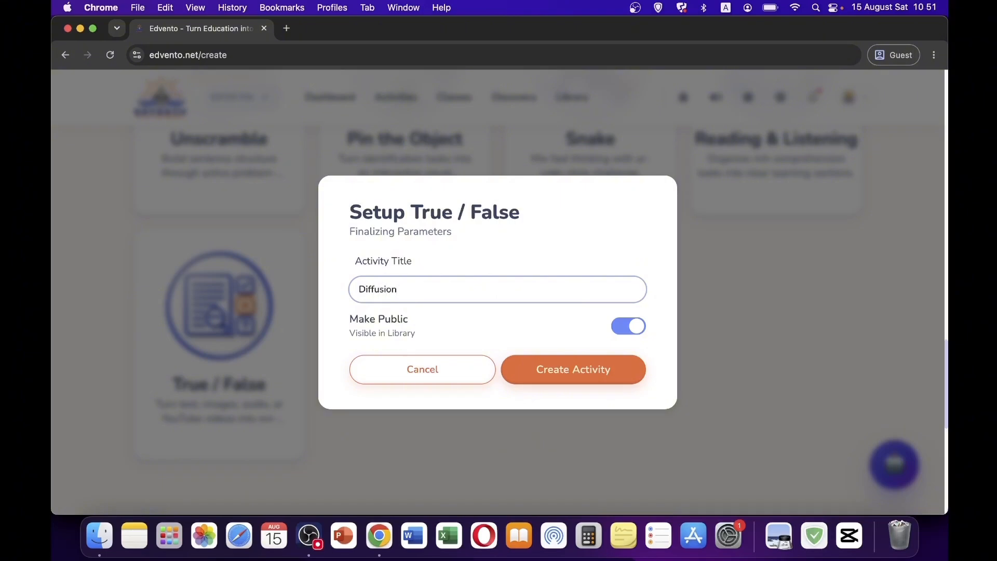
pyautogui.moveTo(434, 310); pyautogui.dragTo(331, 323)
pyautogui.click(439, 319)
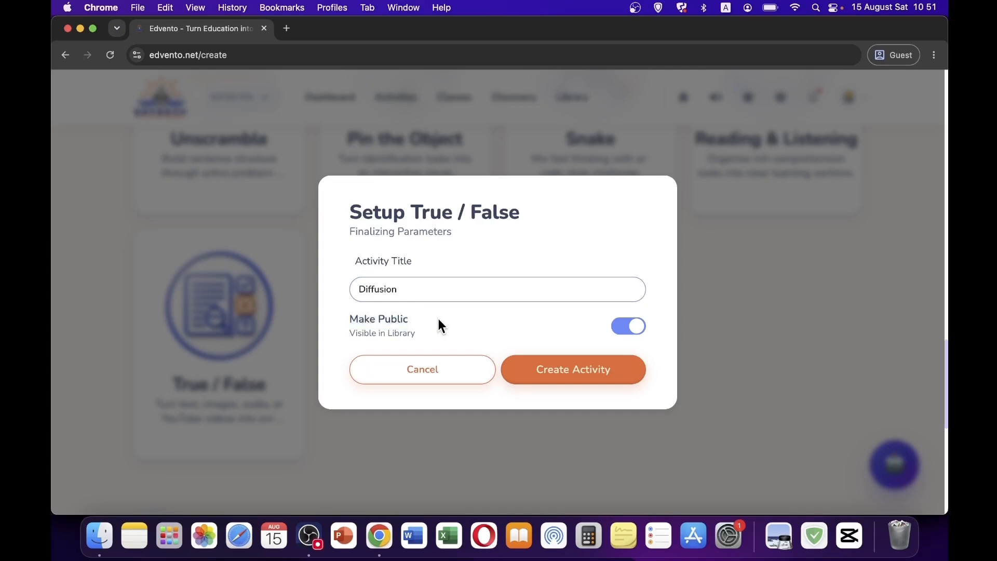
pyautogui.moveTo(466, 332); pyautogui.dragTo(359, 334)
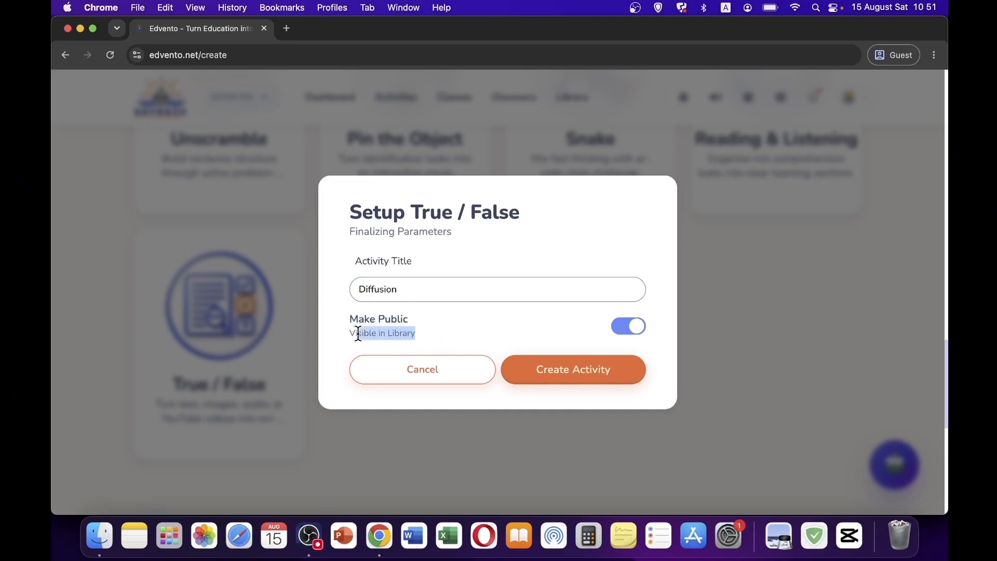
pyautogui.click(441, 333)
pyautogui.click(629, 327)
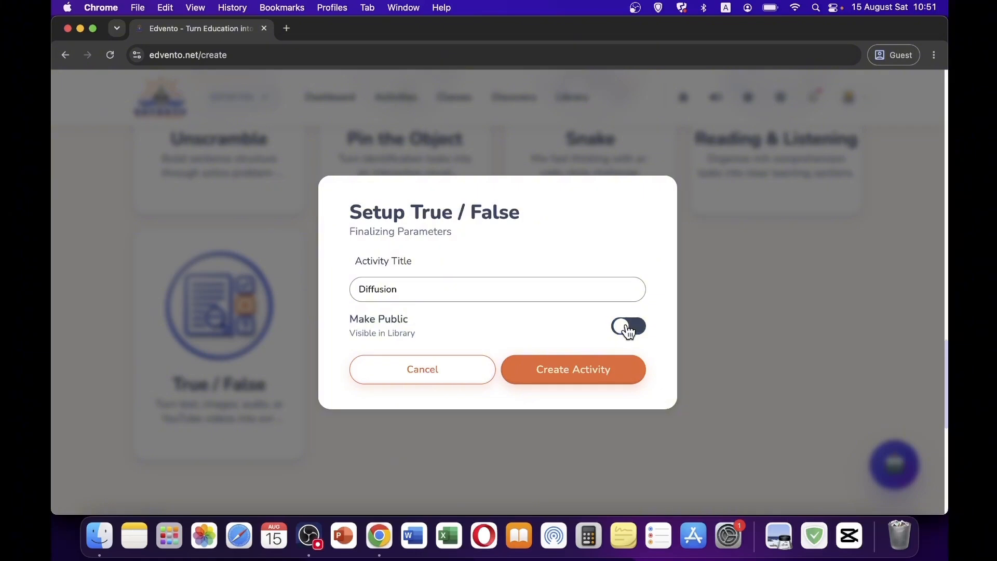
pyautogui.click(576, 370)
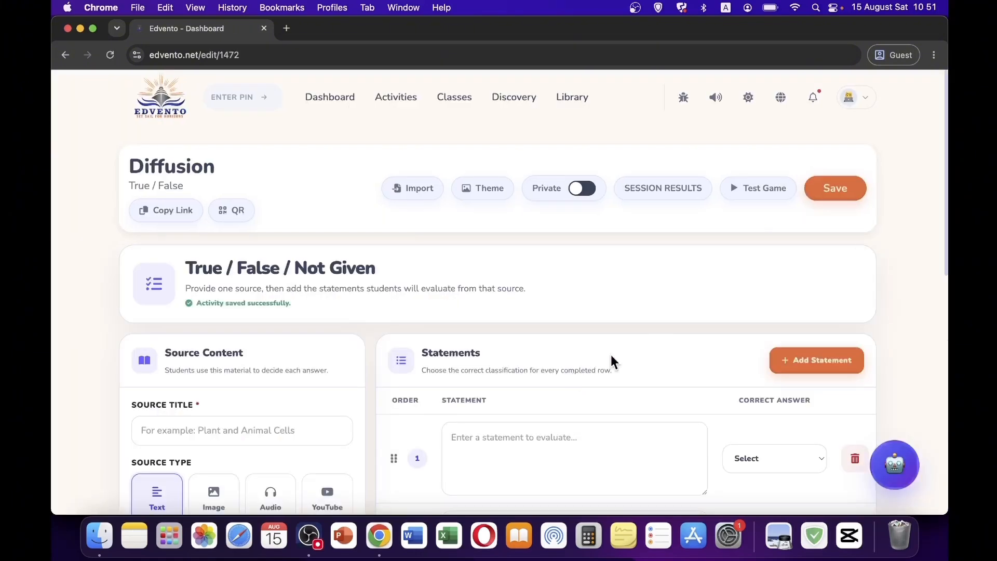
# Set the activity's theme to the community background showing three flasks with blue liquid.
pyautogui.scroll(-3, 612, 223)
pyautogui.scroll(2, 633, 222)
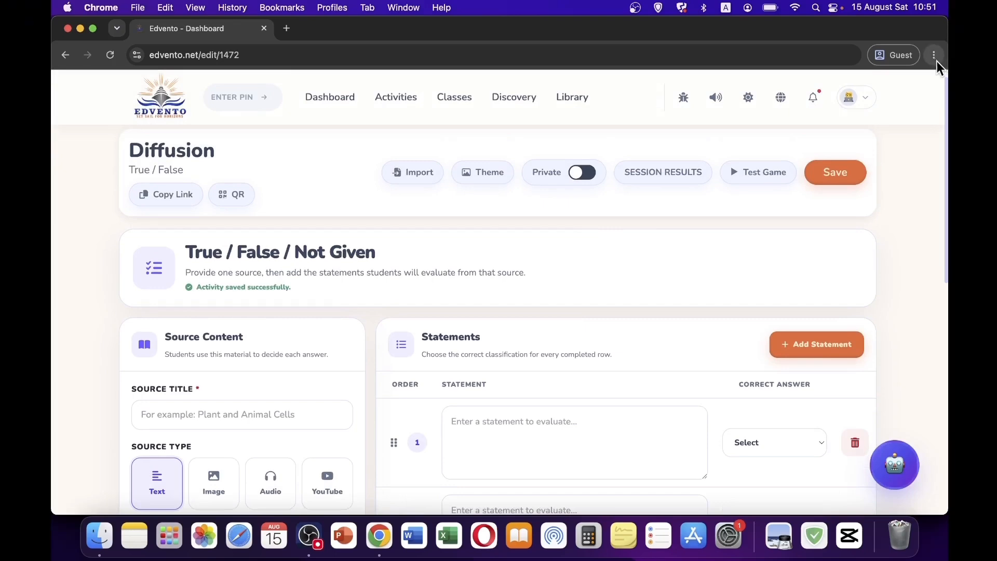
pyautogui.click(480, 180)
pyautogui.scroll(-10, 496, 254)
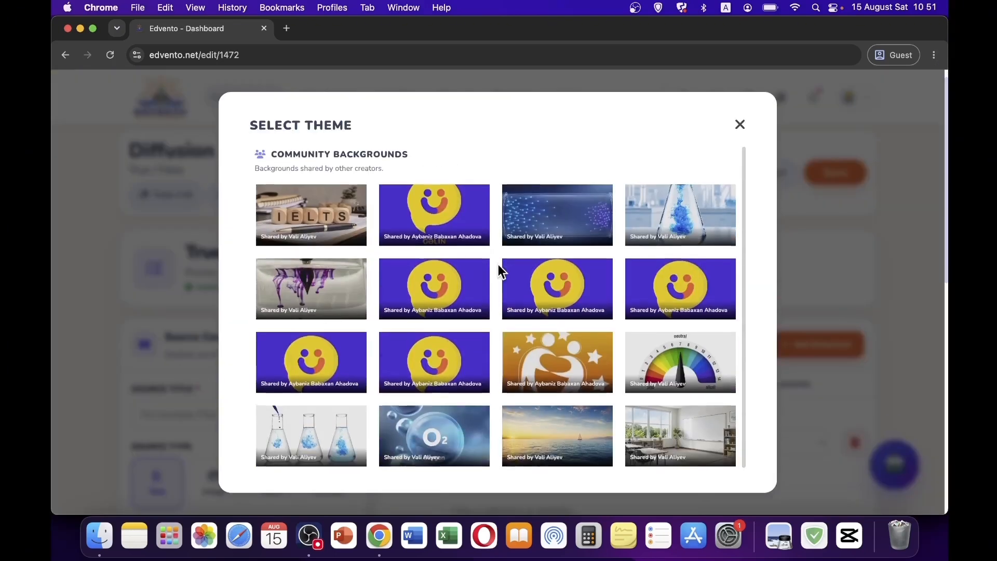
pyautogui.click(323, 422)
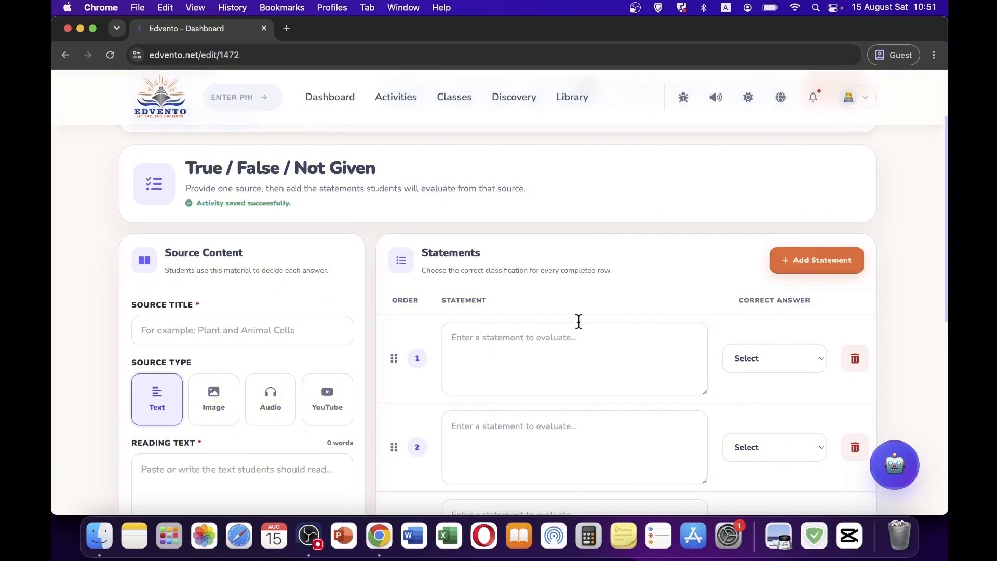
# Examine the Image, Audio and YouTube source types and return the source type to Text.
pyautogui.scroll(2, 641, 287)
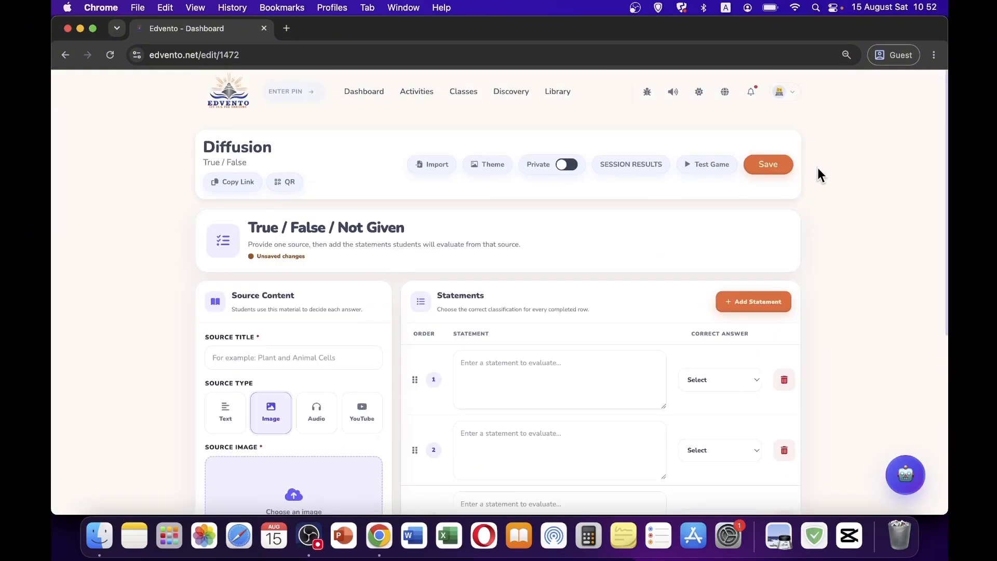
pyautogui.scroll(-2, 817, 167)
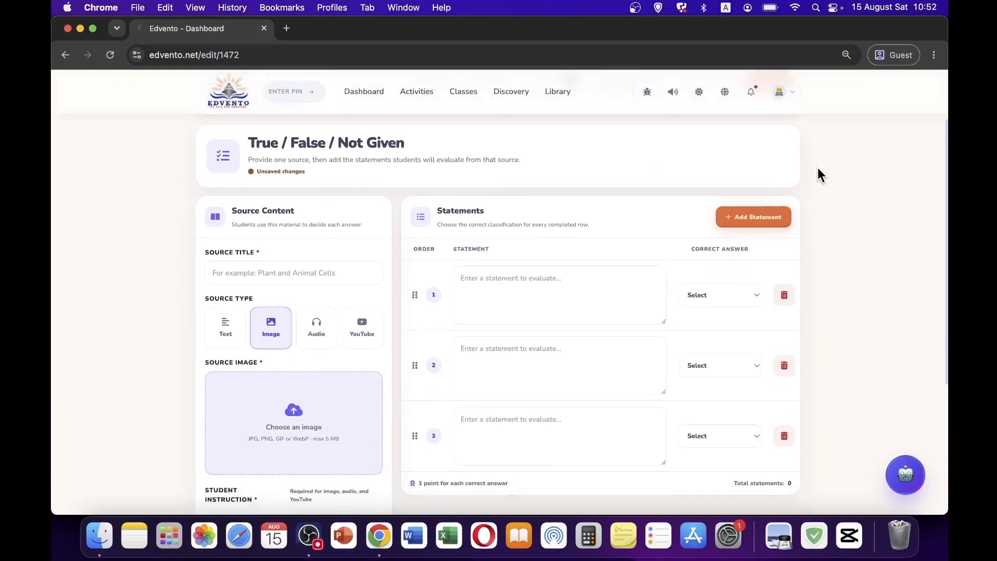
pyautogui.moveTo(411, 134); pyautogui.dragTo(241, 148)
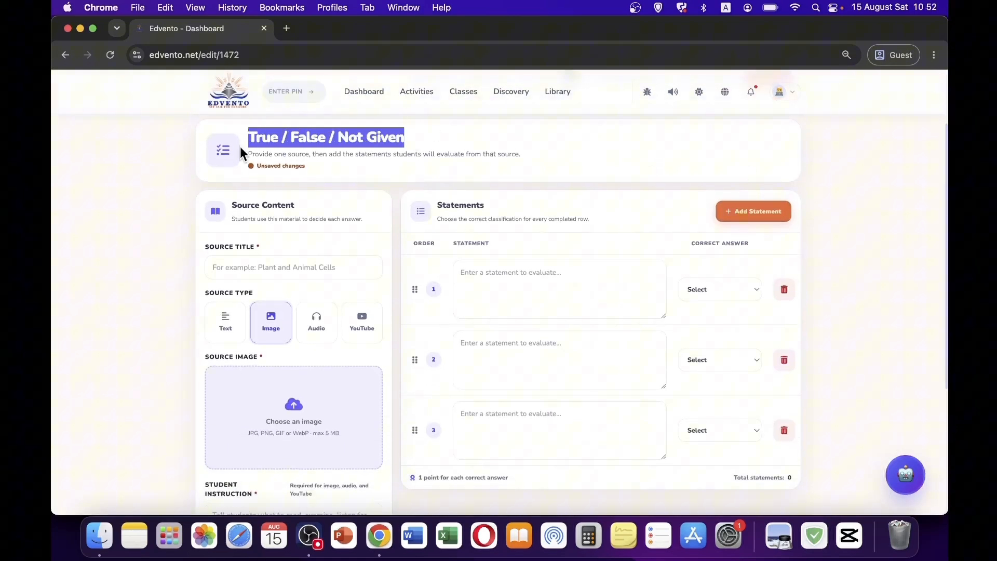
pyautogui.click(102, 326)
pyautogui.click(237, 316)
pyautogui.scroll(-3, 255, 291)
pyautogui.click(269, 240)
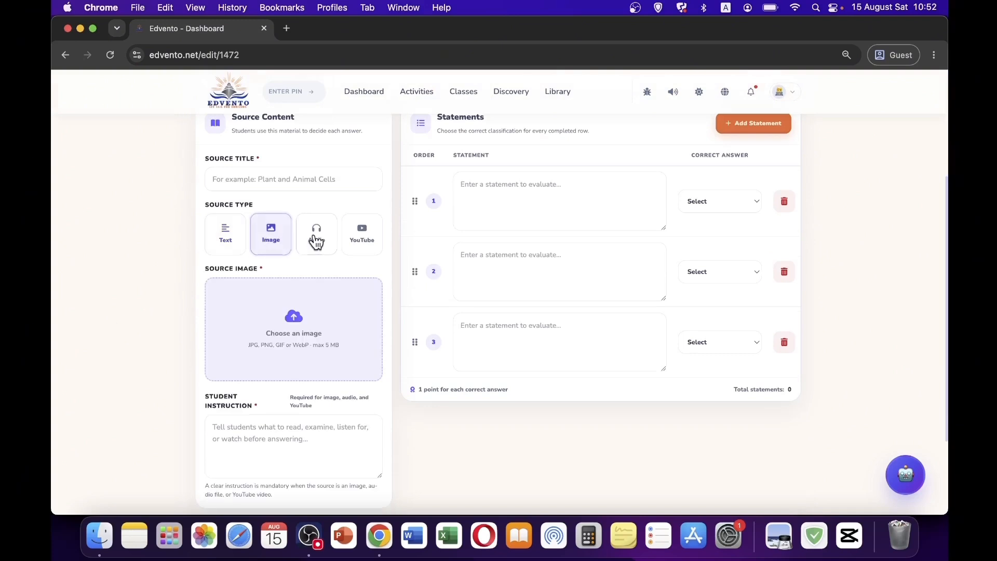
pyautogui.click(316, 240)
pyautogui.click(357, 239)
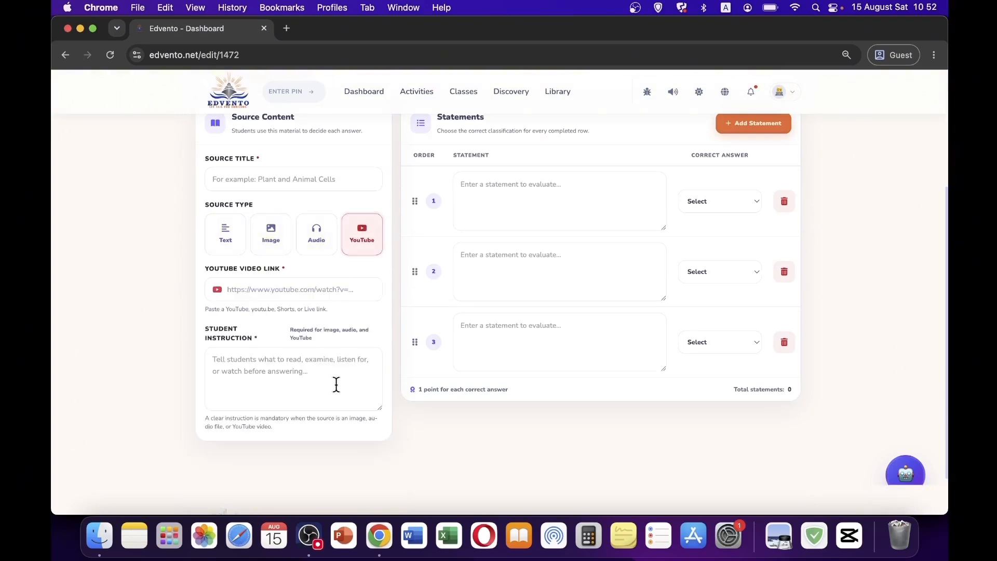
pyautogui.click(225, 234)
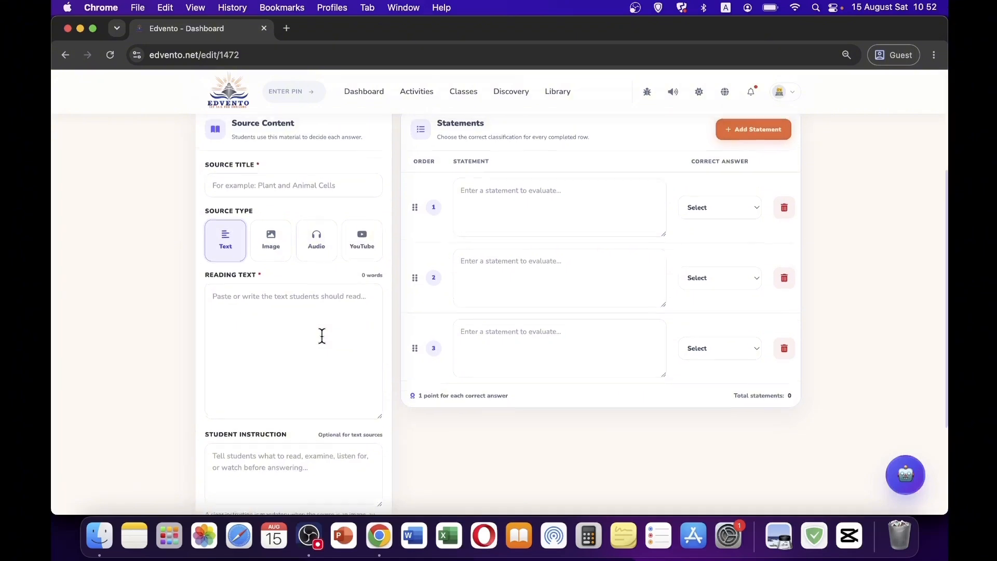
# Review the source title, reading text and student instruction fields of the text source.
pyautogui.scroll(3, 320, 336)
pyautogui.moveTo(256, 223); pyautogui.dragTo(209, 221)
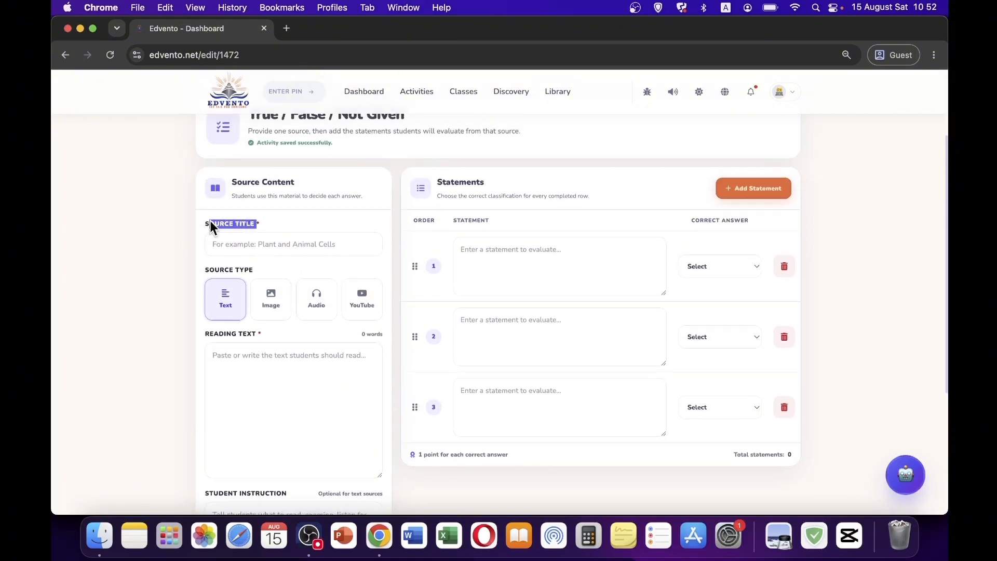
pyautogui.click(261, 337)
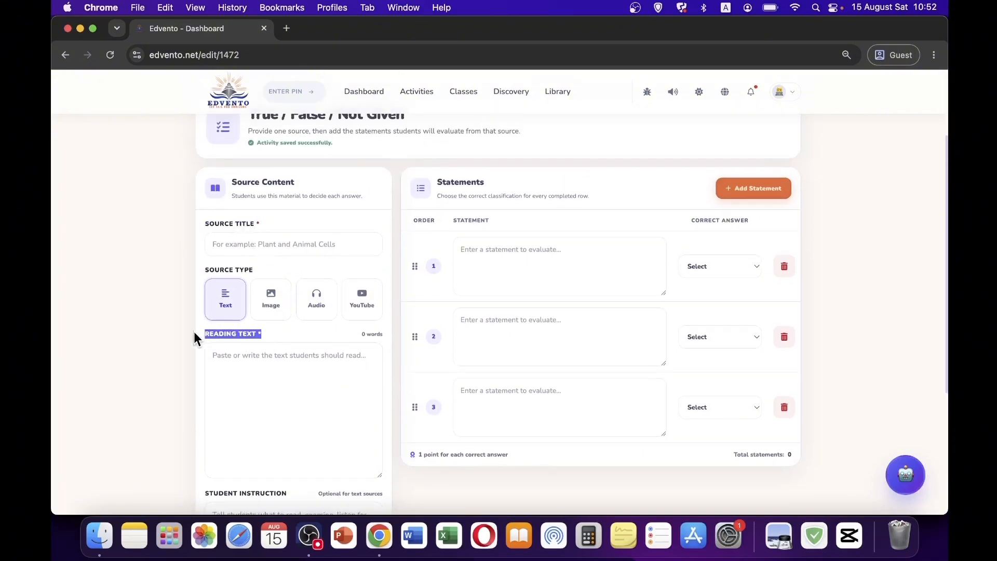
pyautogui.scroll(-3, 239, 374)
pyautogui.moveTo(286, 418); pyautogui.dragTo(190, 426)
pyautogui.scroll(7, 721, 337)
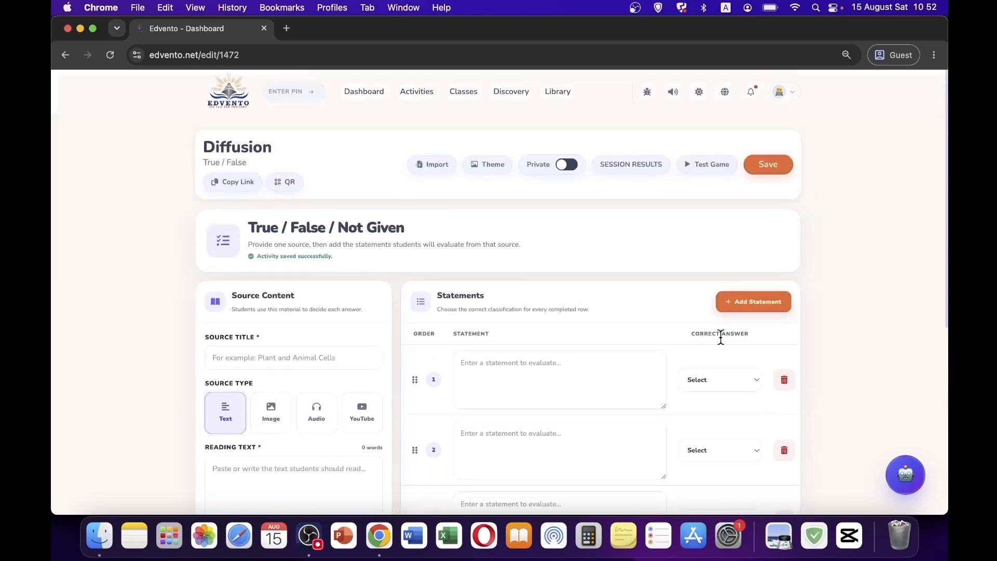
# Try False as the first statement's correct answer and reset it to the unselected option.
pyautogui.click(737, 380)
pyautogui.click(709, 404)
pyautogui.click(753, 388)
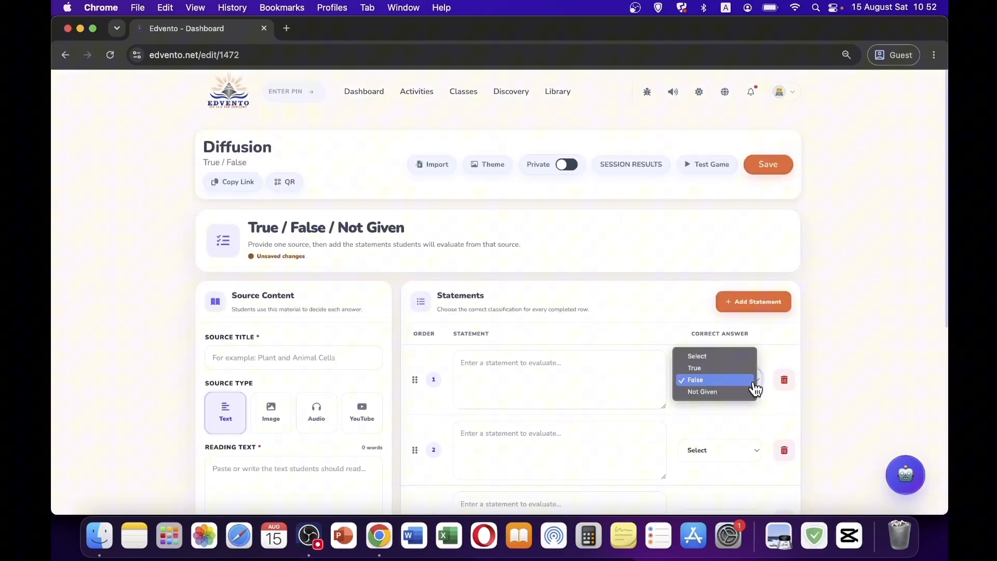
pyautogui.click(711, 358)
pyautogui.scroll(-1, 826, 355)
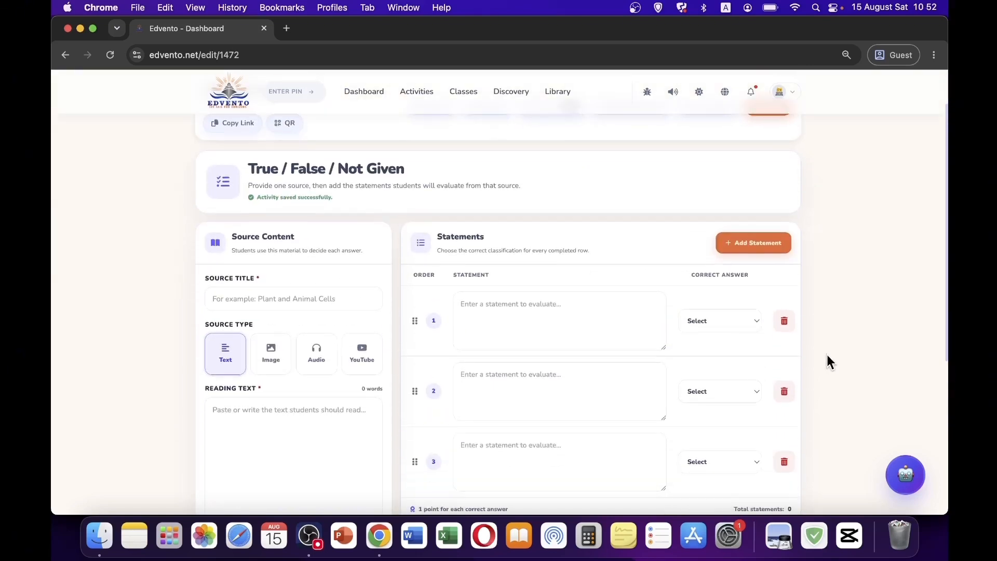
# Open the Edvento Activity Creation Center in ChatGPT and send it the Diffusion learning objectives copied from Stickies.
pyautogui.click(907, 483)
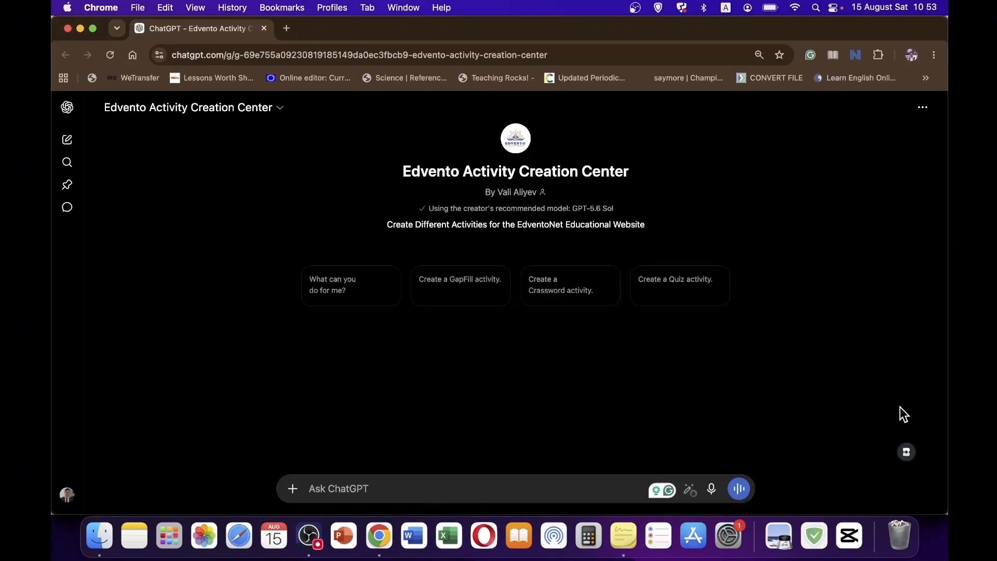
pyautogui.click(624, 535)
pyautogui.moveTo(451, 369); pyautogui.dragTo(55, 196)
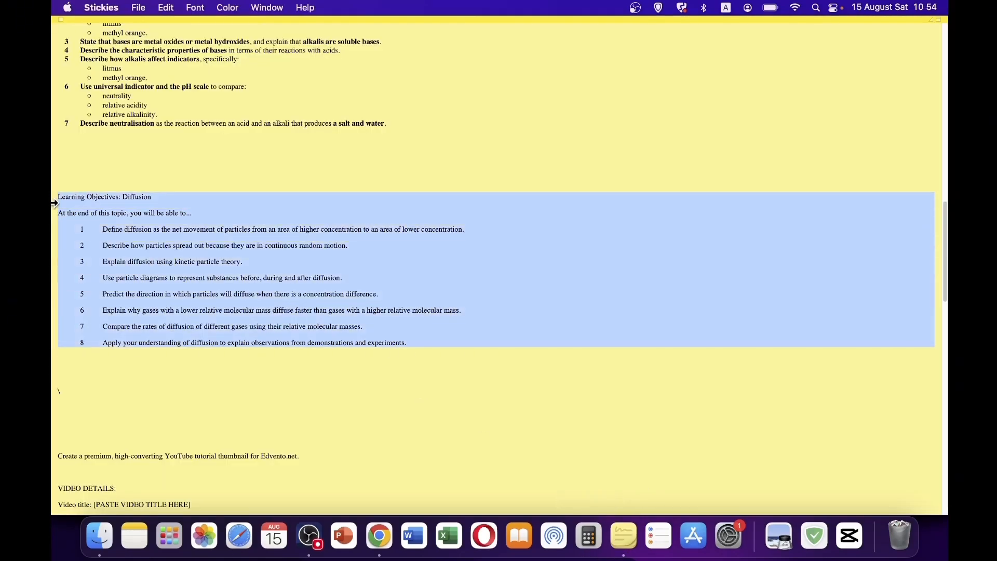
pyautogui.click(379, 535)
pyautogui.click(380, 496)
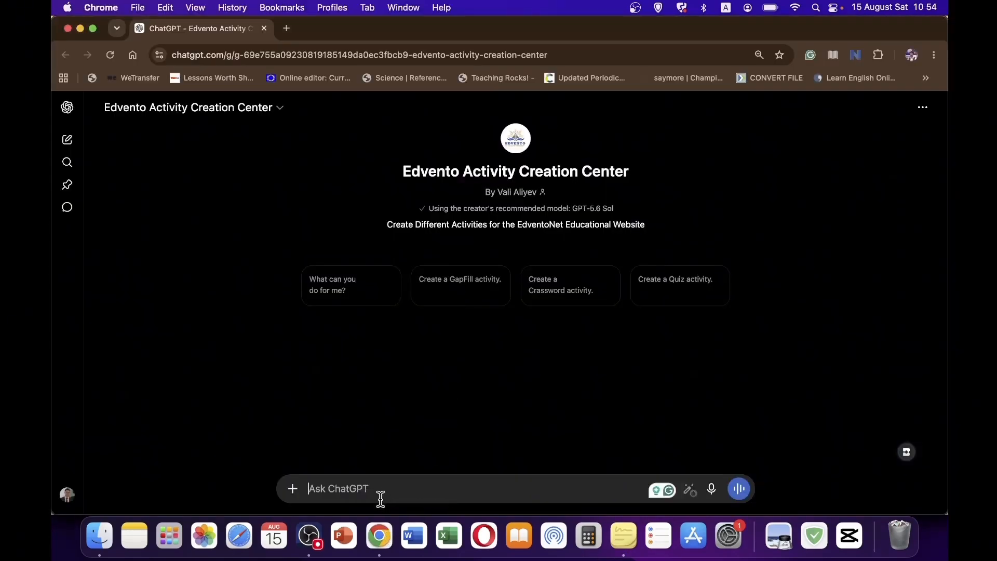
pyautogui.press('super+v')
pyautogui.press('Return')
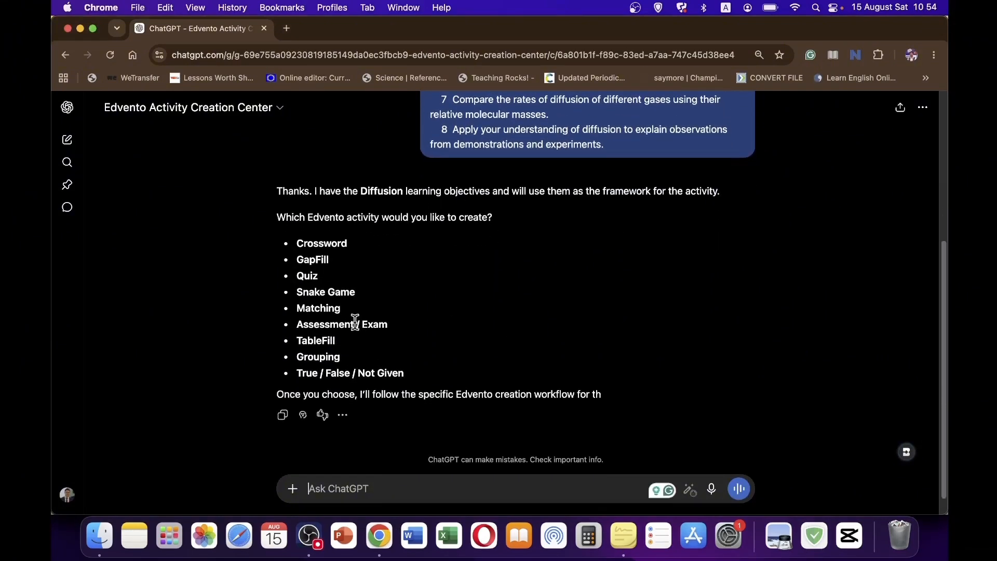
# Reply to the assistant with "True / False / Not Given" as the activity to create.
pyautogui.moveTo(407, 373); pyautogui.dragTo(290, 373)
pyautogui.press('super+c')
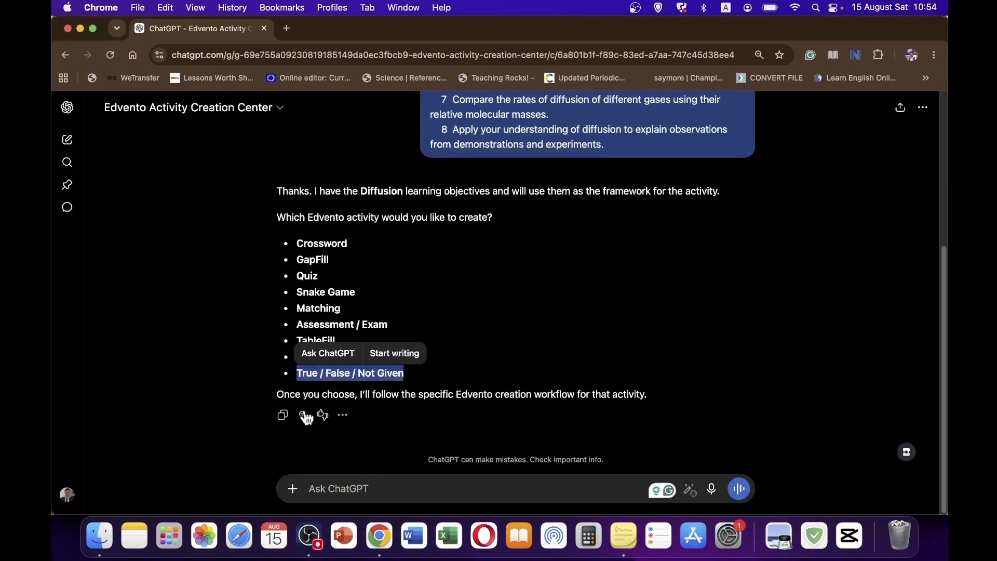
pyautogui.click(333, 483)
pyautogui.press('super+v')
pyautogui.press('Return')
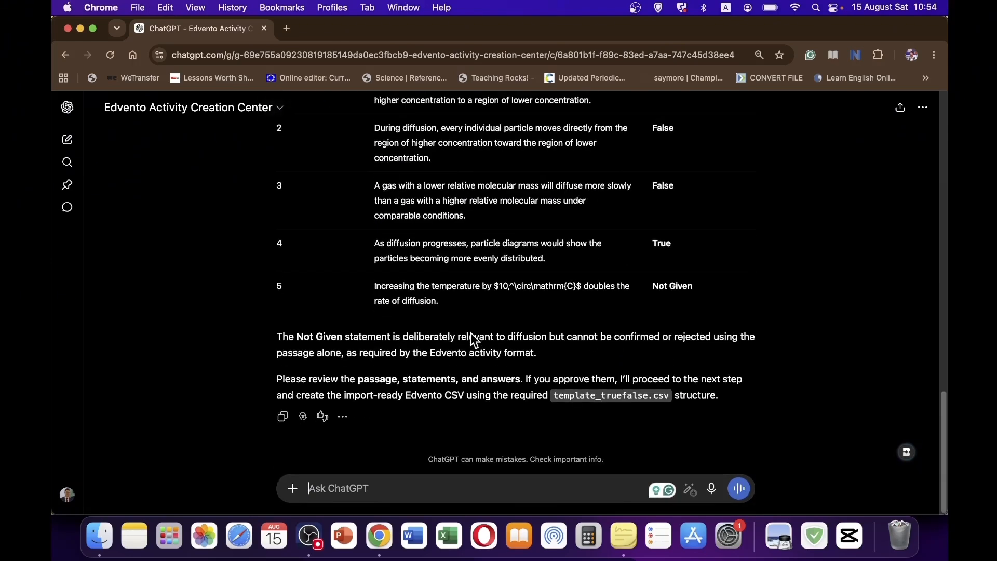
# Approve the passage, statements and answers by replying "Please do" so the import-ready CSV is generated.
pyautogui.write('y')
pyautogui.press('BackSpace')
pyautogui.write('Please do')
pyautogui.press('Return')
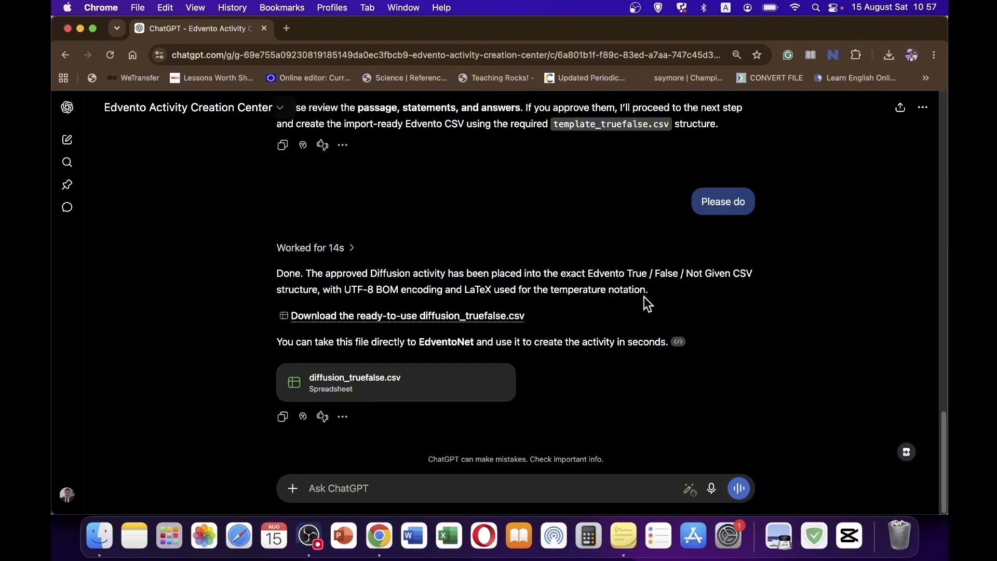
# Copy the full Source Passage from the assistant's reply and download the diffusion_truefalse.csv file.
pyautogui.scroll(15, 630, 298)
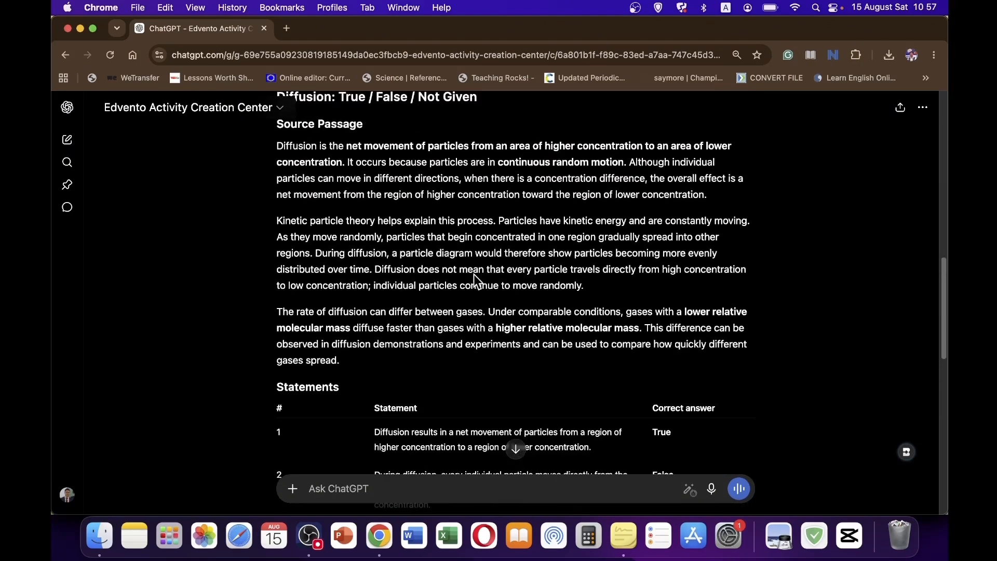
pyautogui.moveTo(360, 360); pyautogui.dragTo(235, 135)
pyautogui.scroll(-15, 514, 291)
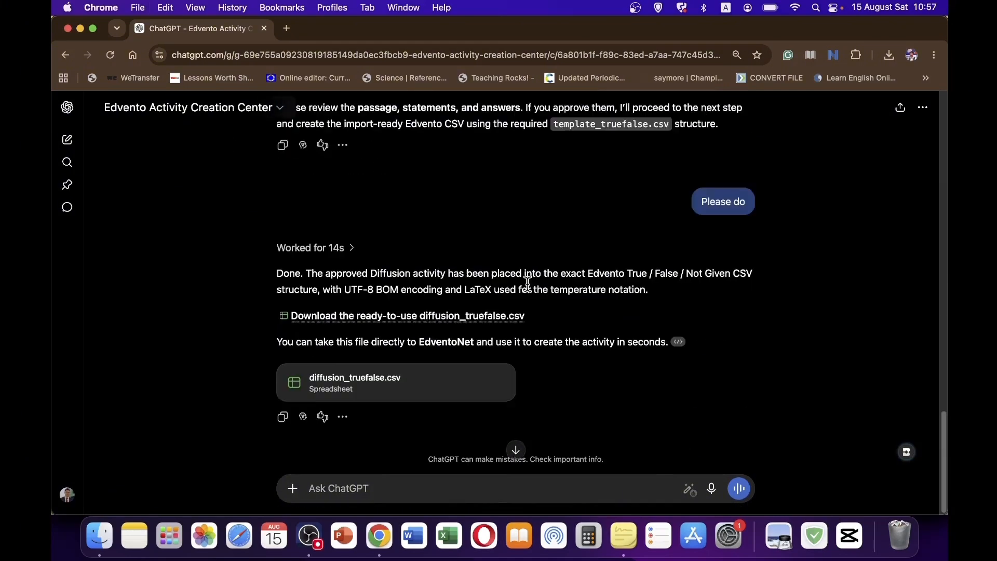
pyautogui.click(437, 326)
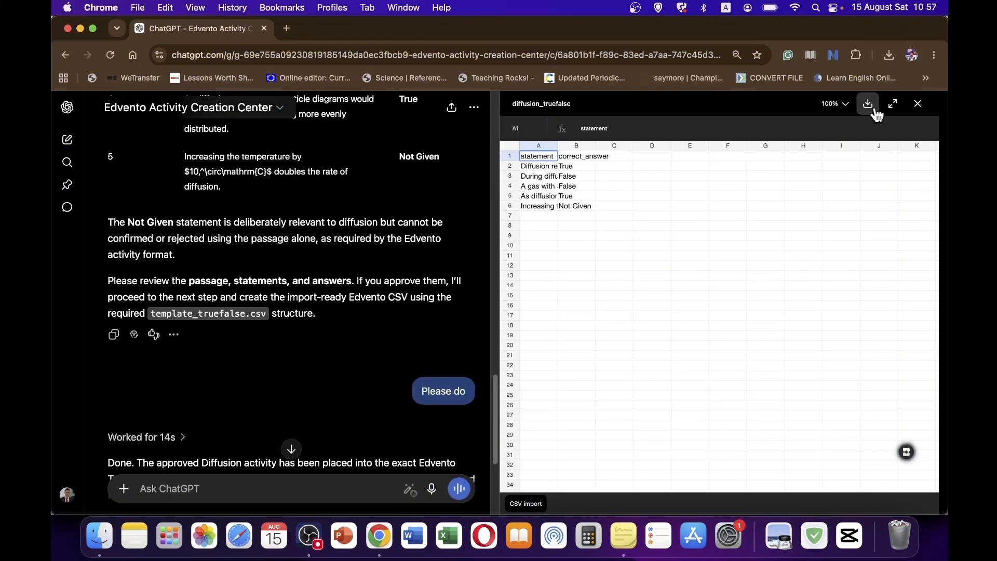
pyautogui.click(868, 105)
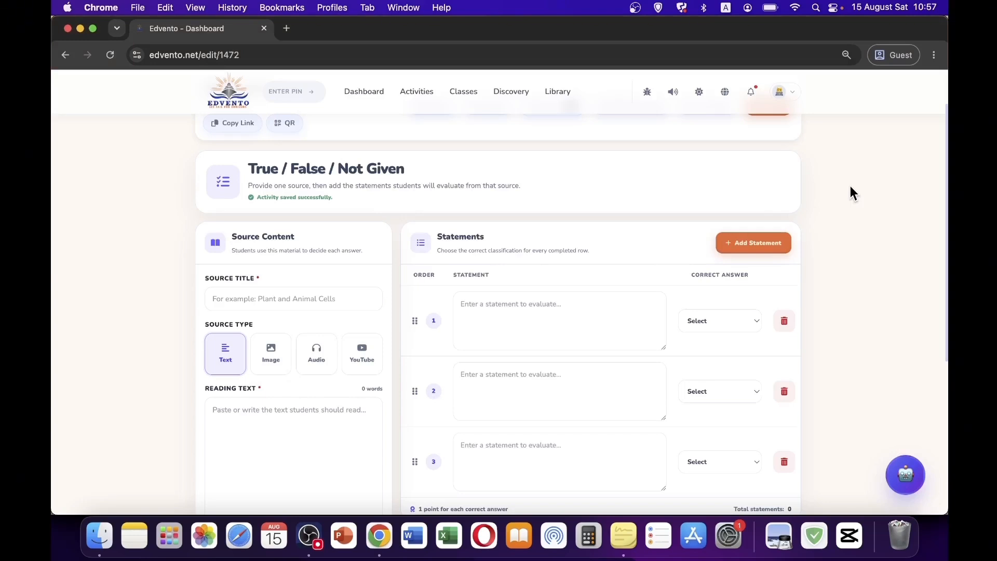
# In the Edvento editor, paste the copied passage as the reading text and title the source "Diffusion".
pyautogui.click(249, 442)
pyautogui.press('super+v')
pyautogui.scroll(10, 298, 410)
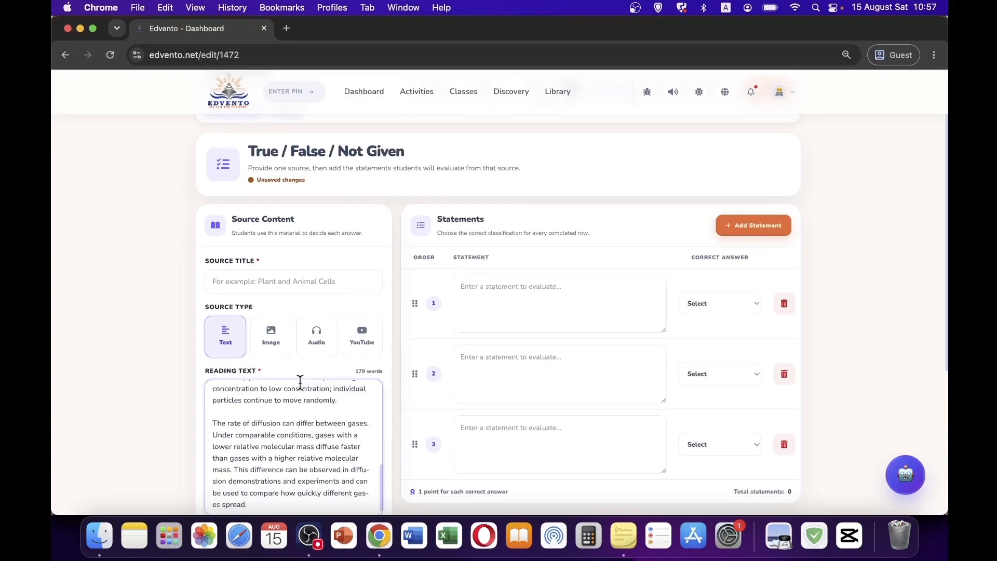
pyautogui.scroll(1, 310, 401)
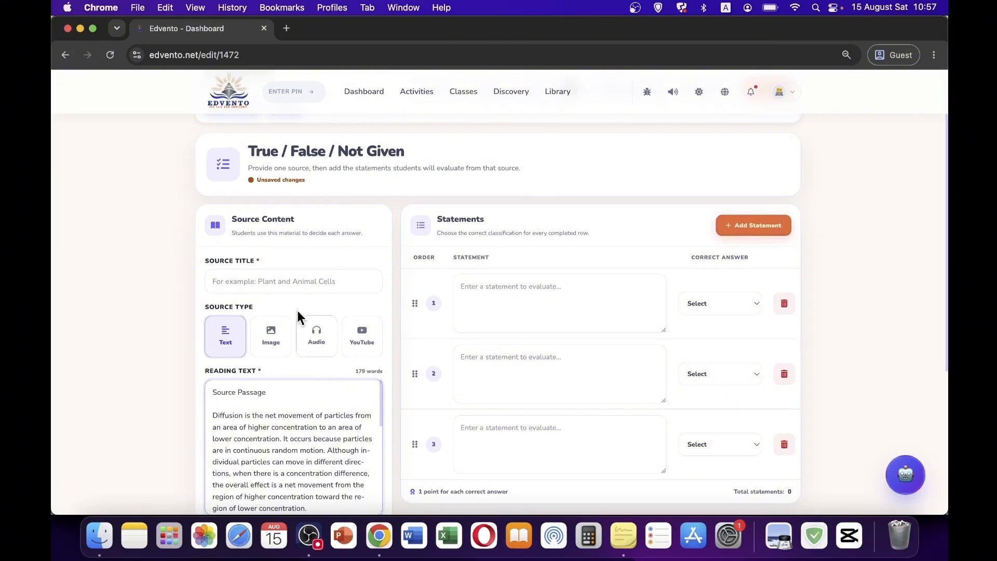
pyautogui.click(289, 278)
pyautogui.write('Diffusion')
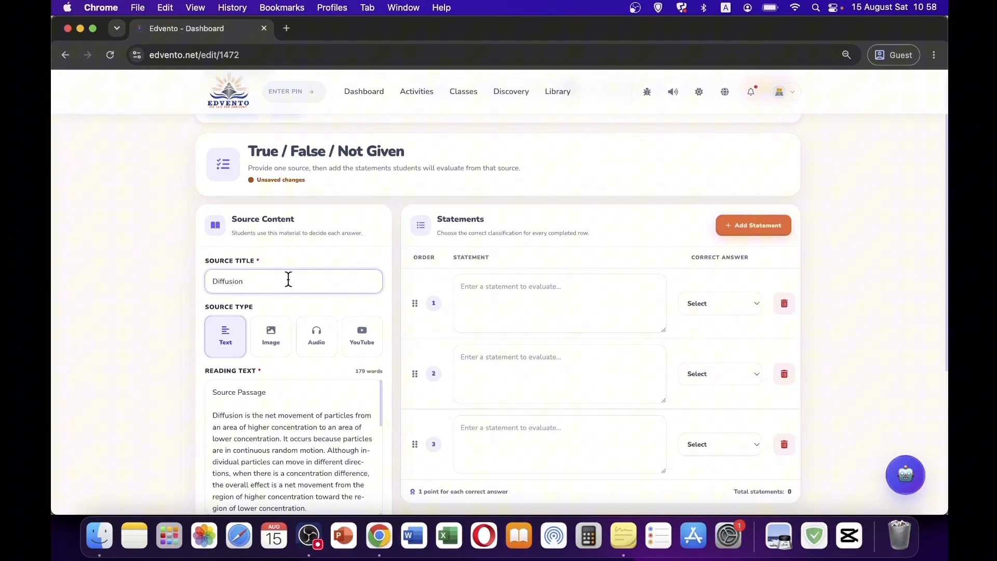
# Enter the student instruction "Read the passage and evaluate the given statements.".
pyautogui.scroll(-5, 239, 285)
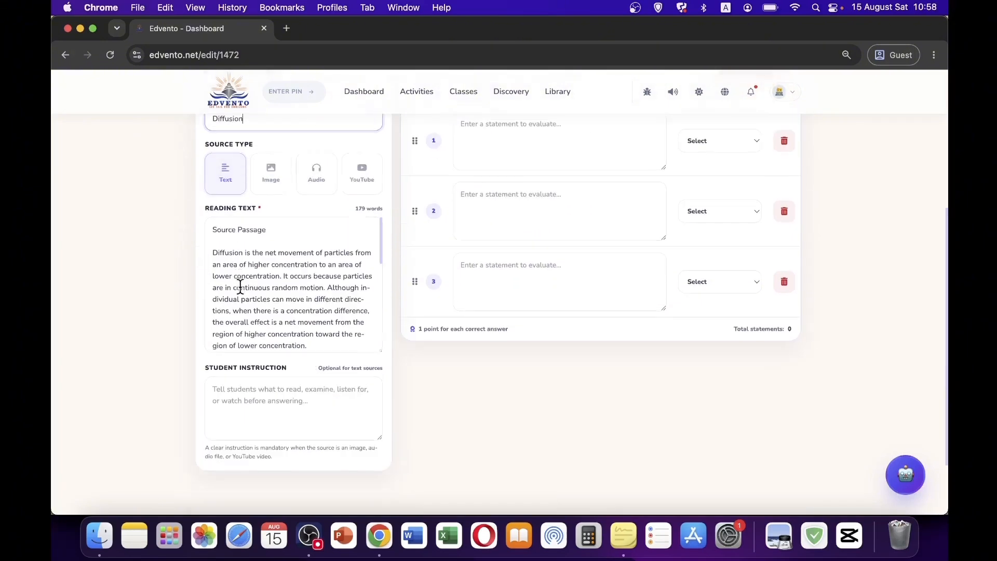
pyautogui.click(257, 323)
pyautogui.write('Read the passage and eva')
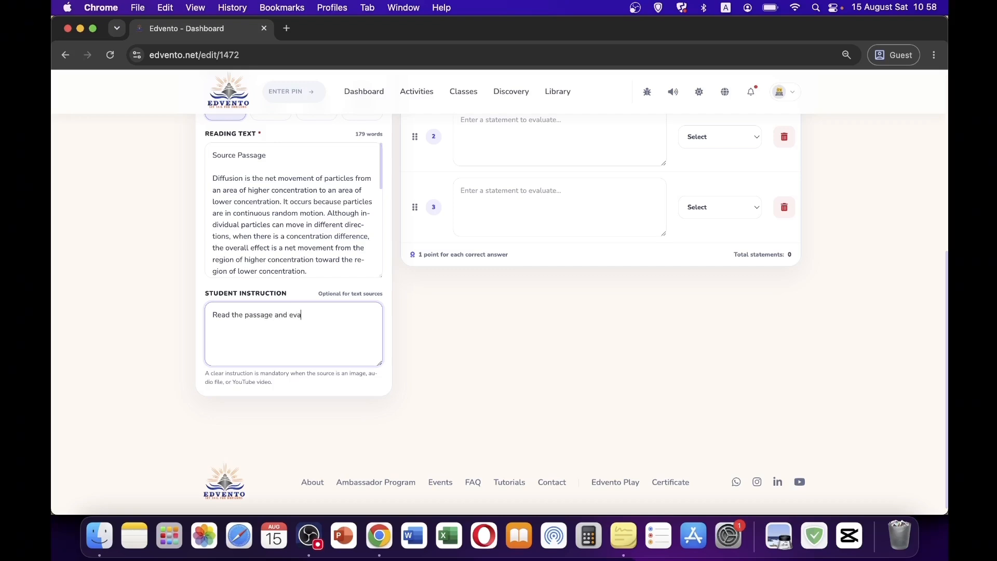
pyautogui.write('luate the given statements.')
pyautogui.scroll(1, 338, 326)
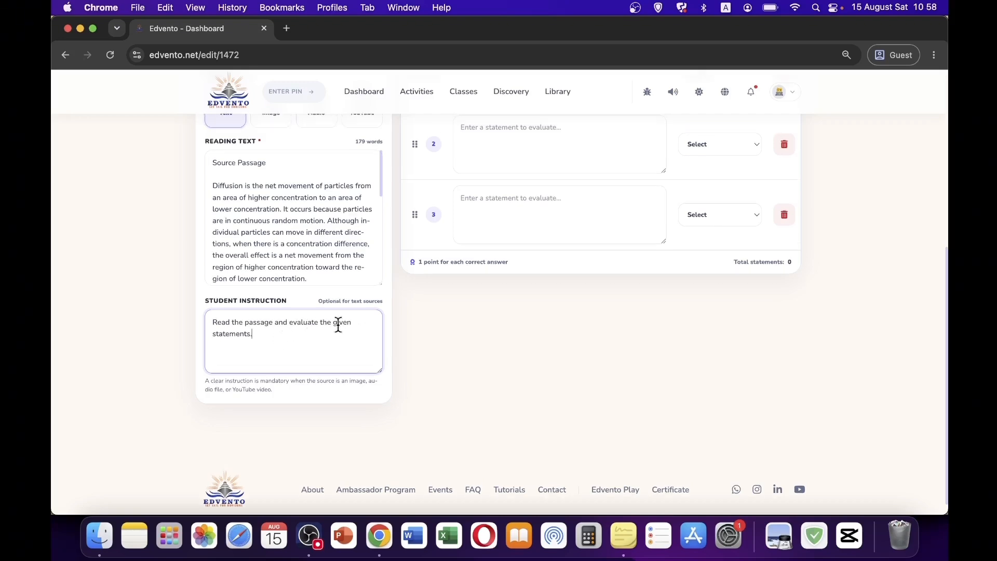
# Import the statements and correct answers from diffusion_truefalse.csv in the Downloads folder.
pyautogui.scroll(10, 338, 325)
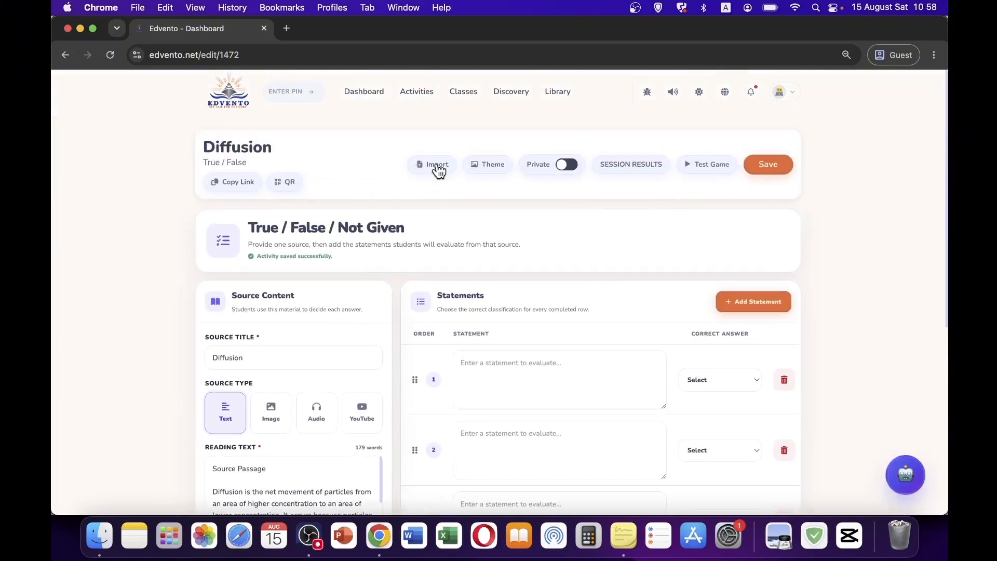
pyautogui.click(439, 171)
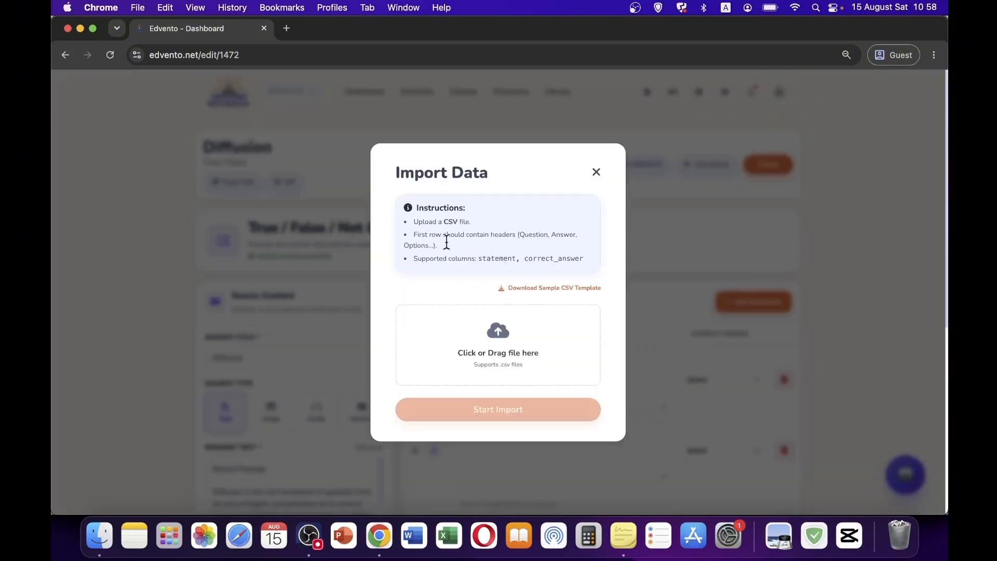
pyautogui.click(499, 348)
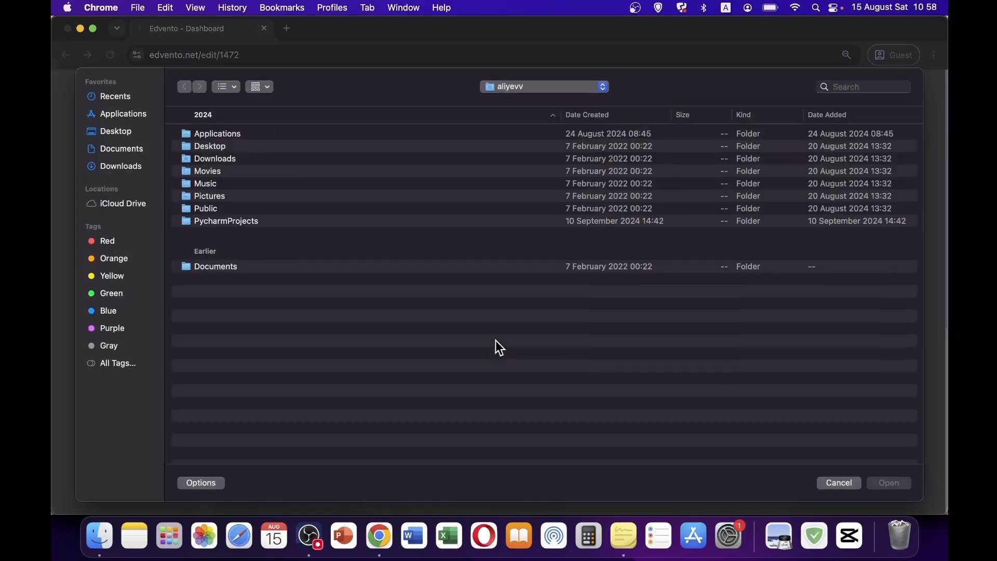
pyautogui.click(134, 170)
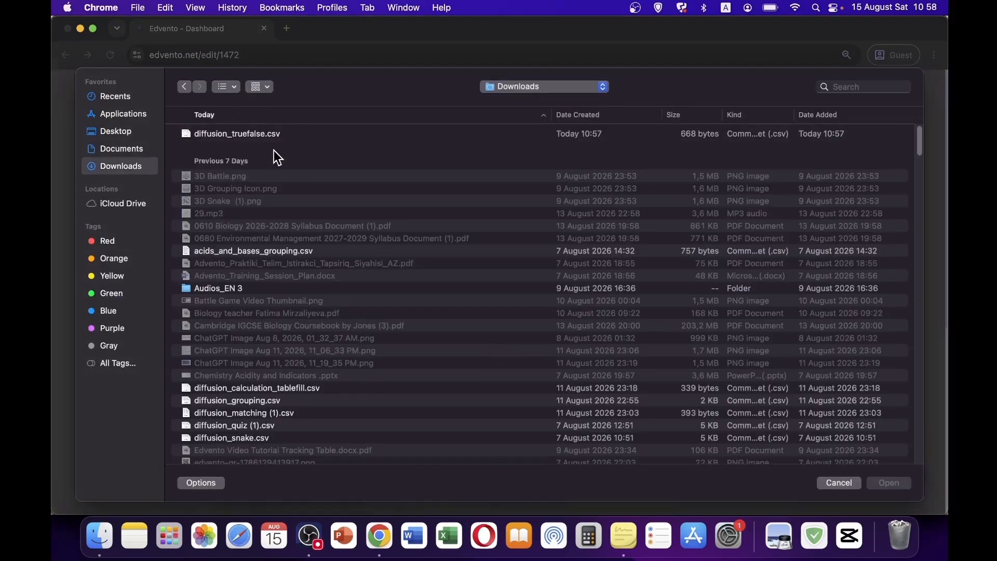
pyautogui.click(292, 137)
pyautogui.doubleClick(291, 135)
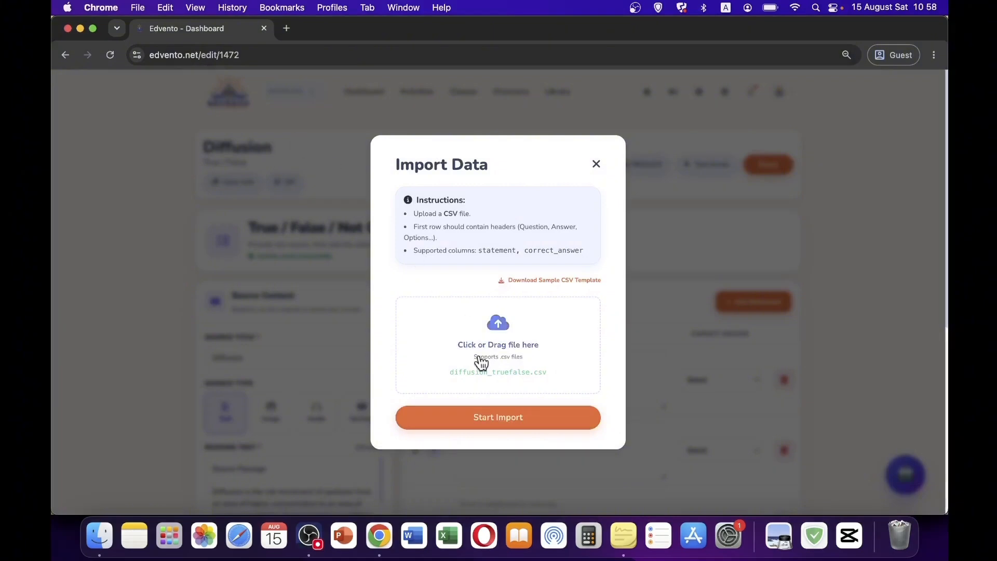
pyautogui.click(508, 416)
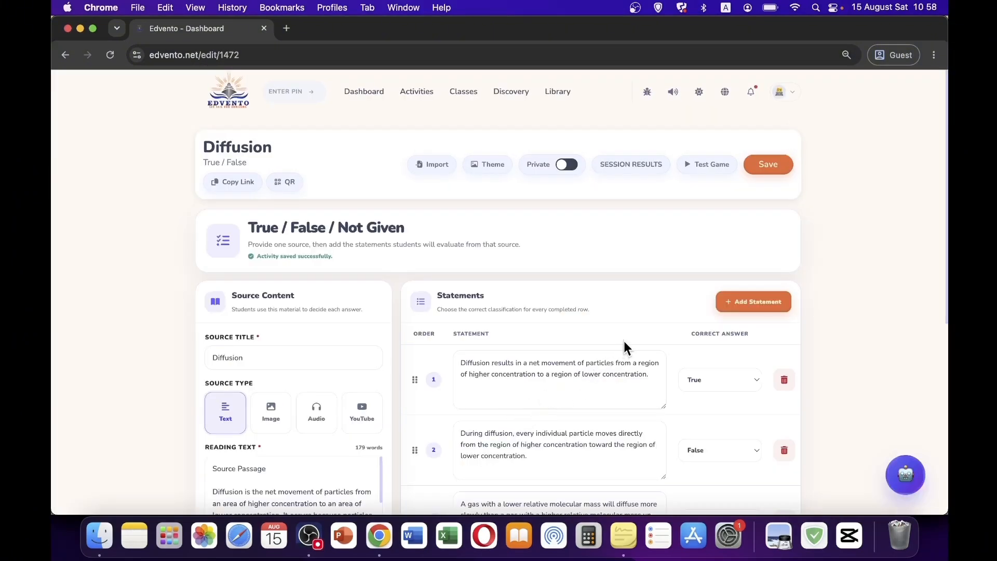
# Check the imported statements, save the activity and launch it as a test game.
pyautogui.scroll(-3, 624, 340)
pyautogui.scroll(-1, 625, 341)
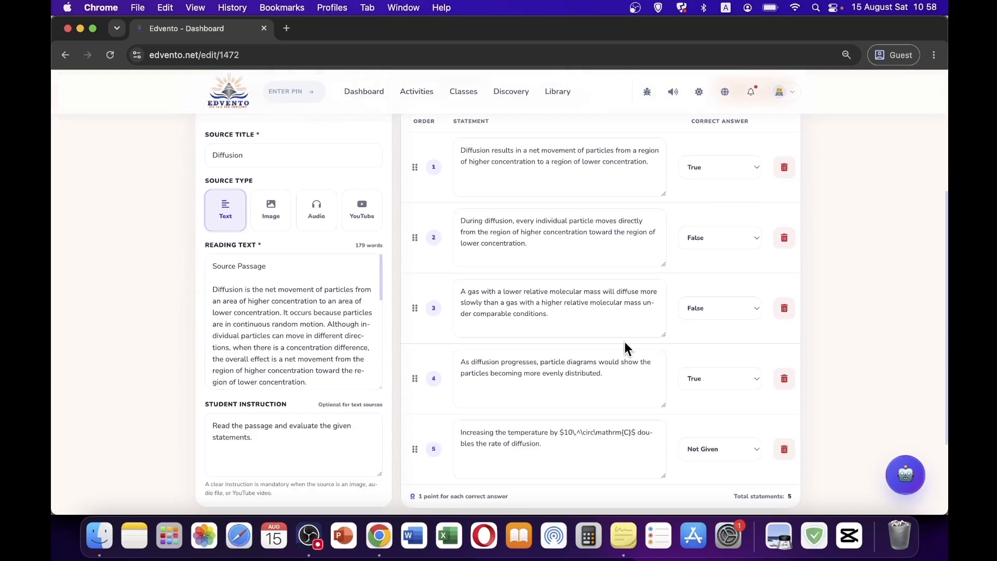
pyautogui.scroll(4, 624, 341)
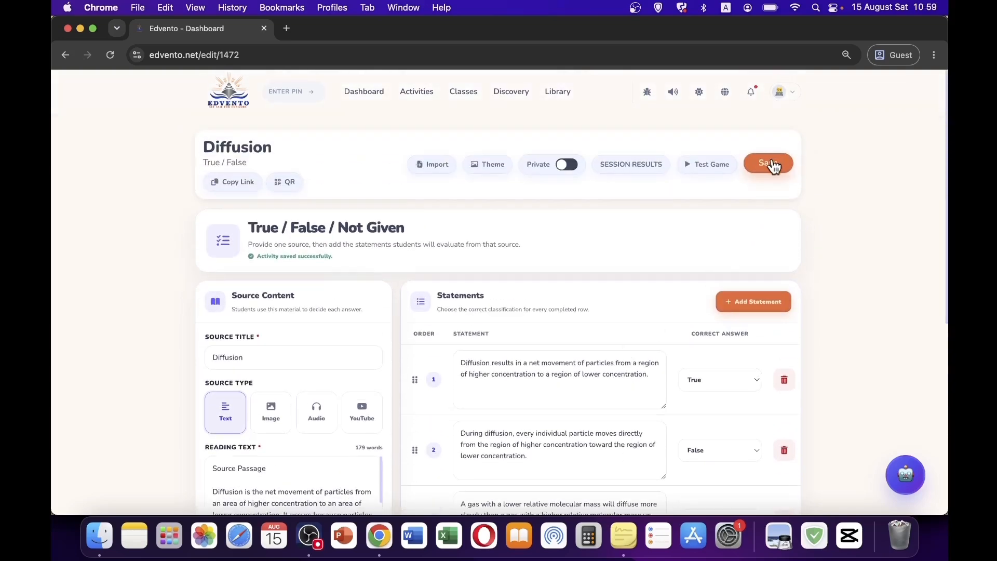
pyautogui.click(772, 165)
pyautogui.moveTo(894, 130); pyautogui.dragTo(804, 132)
pyautogui.click(707, 166)
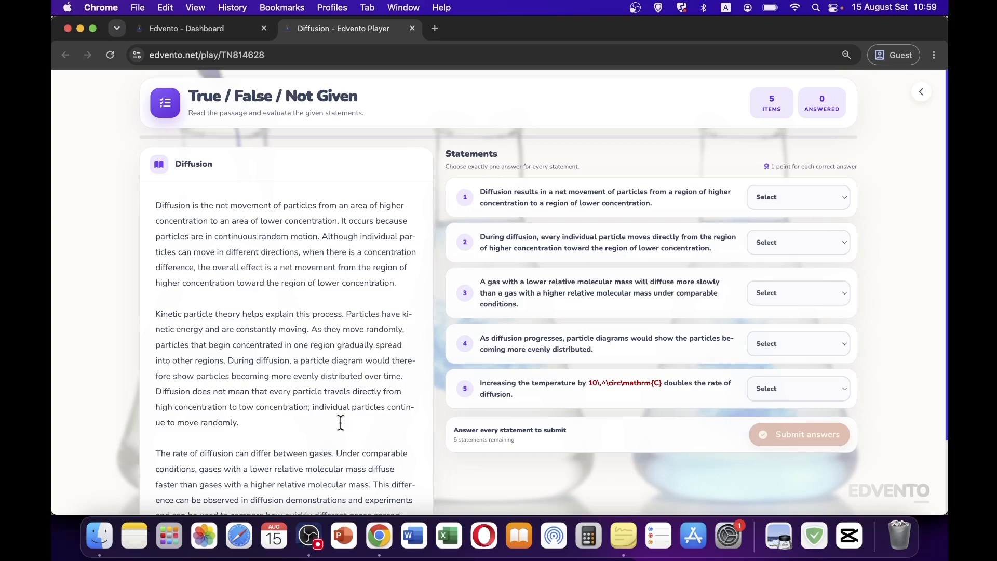
# Answer test statements 1 and 4 with Not Given, and statements 2, 3 and 5 with False.
pyautogui.scroll(-2, 335, 423)
pyautogui.scroll(2, 385, 223)
pyautogui.click(820, 208)
pyautogui.click(790, 234)
pyautogui.click(803, 245)
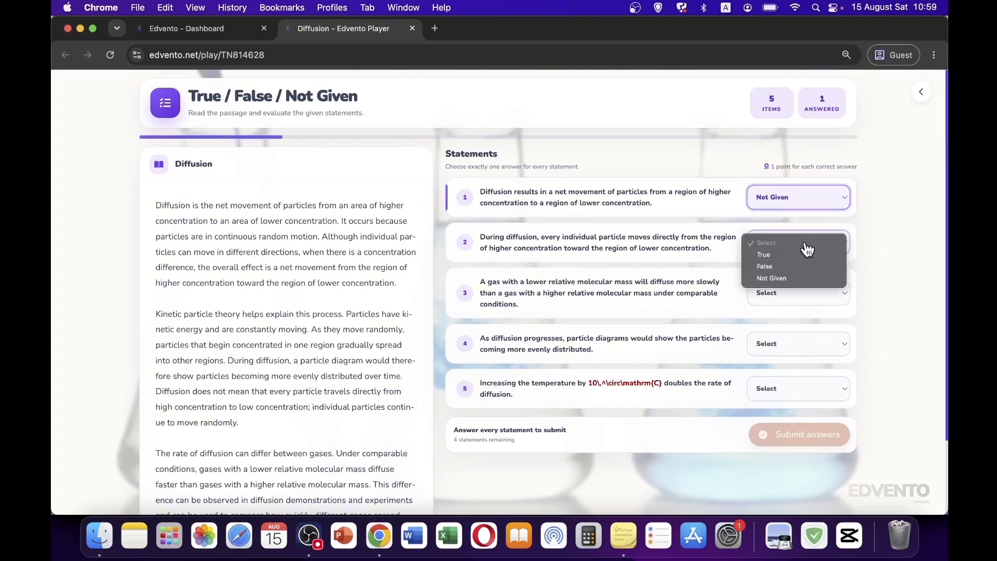
pyautogui.click(795, 267)
pyautogui.click(793, 300)
pyautogui.click(791, 317)
pyautogui.click(790, 350)
pyautogui.click(789, 380)
pyautogui.click(789, 393)
pyautogui.click(790, 413)
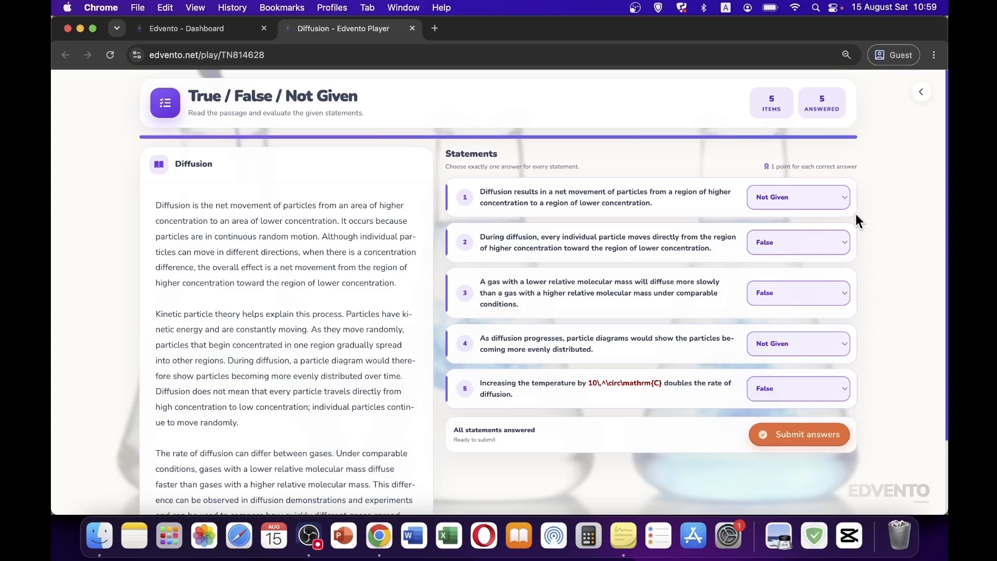
# Look through the whole Diffusion passage in the player, highlighting its text while reading.
pyautogui.scroll(-1, 132, 201)
pyautogui.moveTo(156, 193); pyautogui.dragTo(419, 438)
pyautogui.scroll(-3, 420, 439)
pyautogui.click(331, 317)
pyautogui.scroll(2, 332, 317)
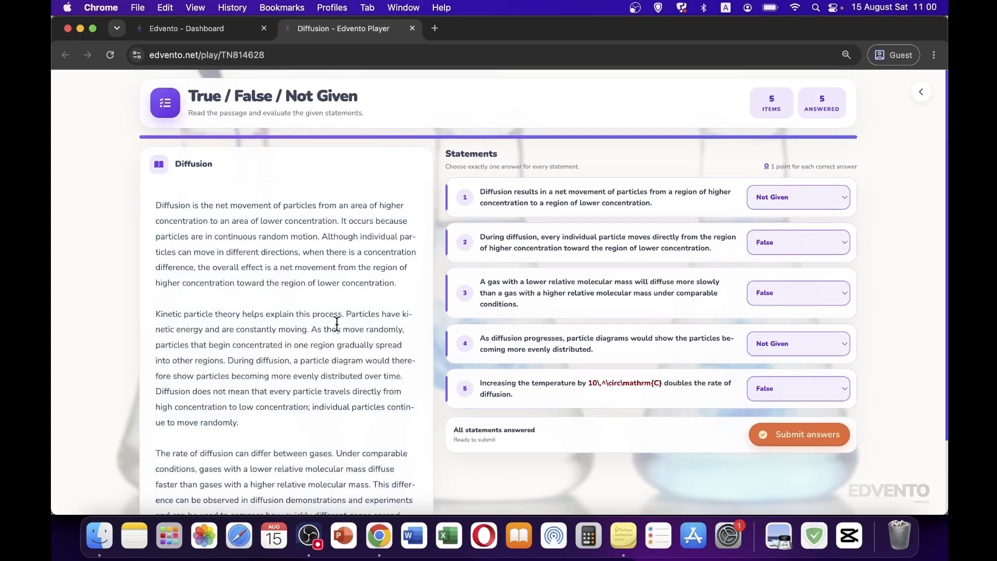